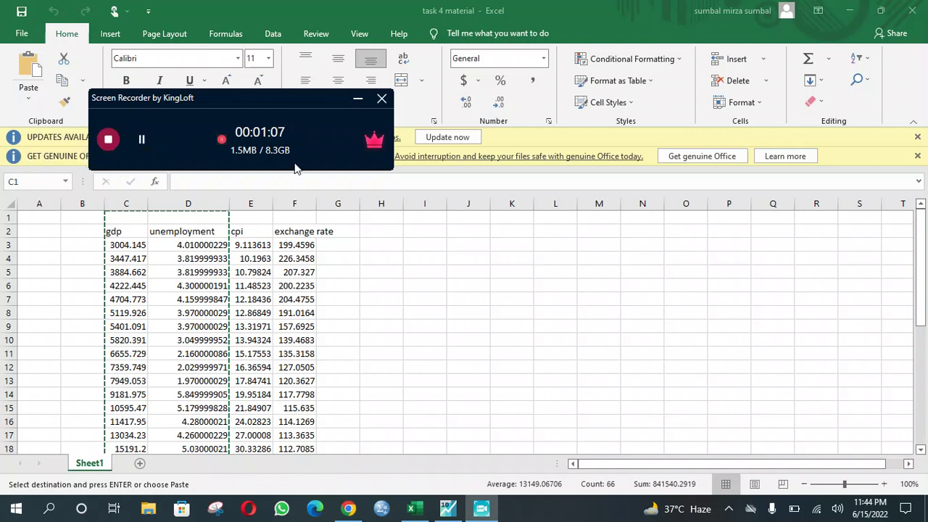
Switch to EViews and plot the gdp series as a basic Line & Symbol graph of its raw data
click(359, 97)
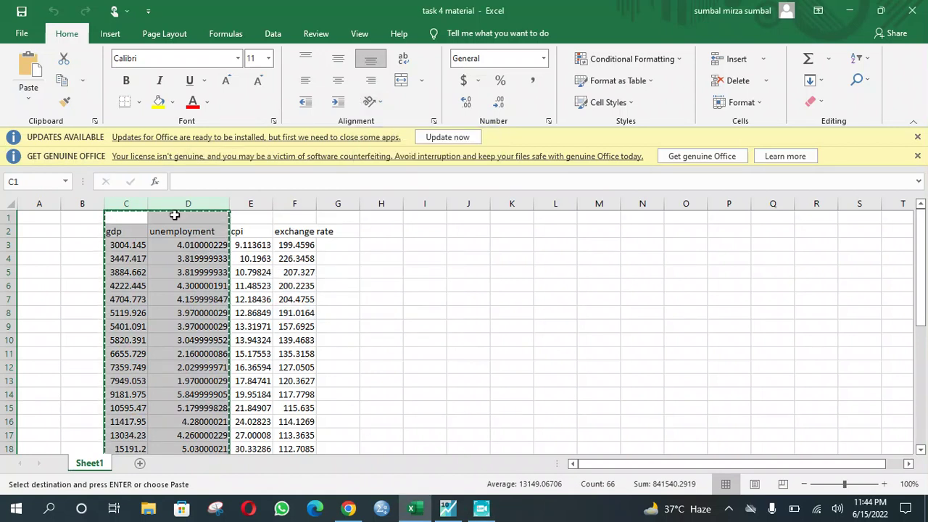
click(448, 509)
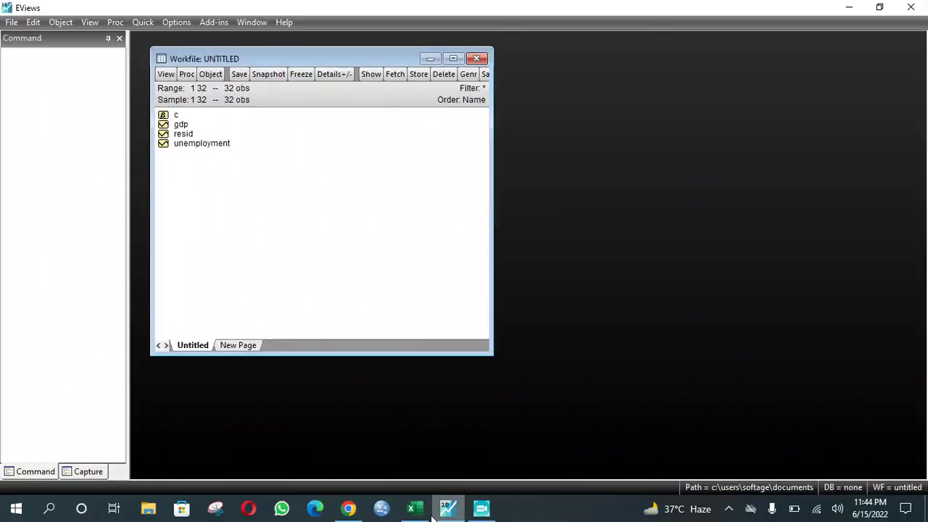
double_click(208, 125)
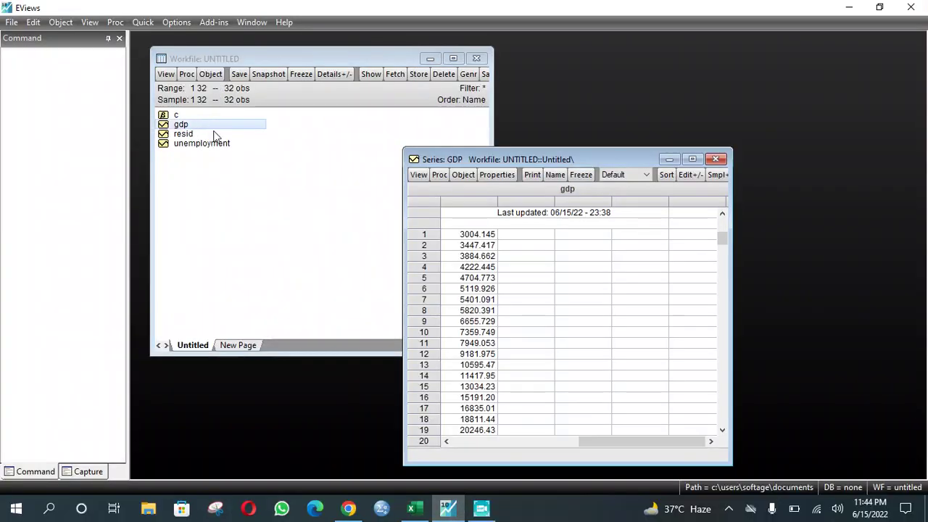
click(414, 174)
click(472, 206)
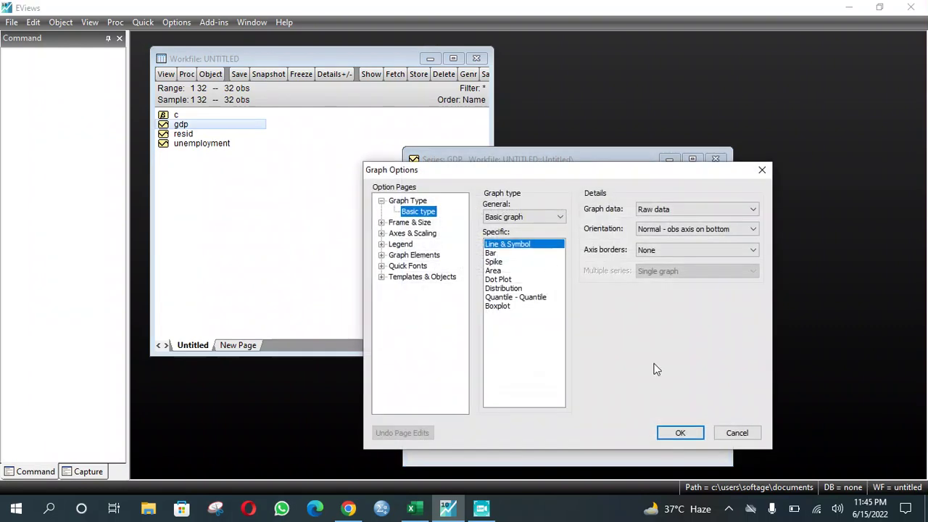
click(678, 432)
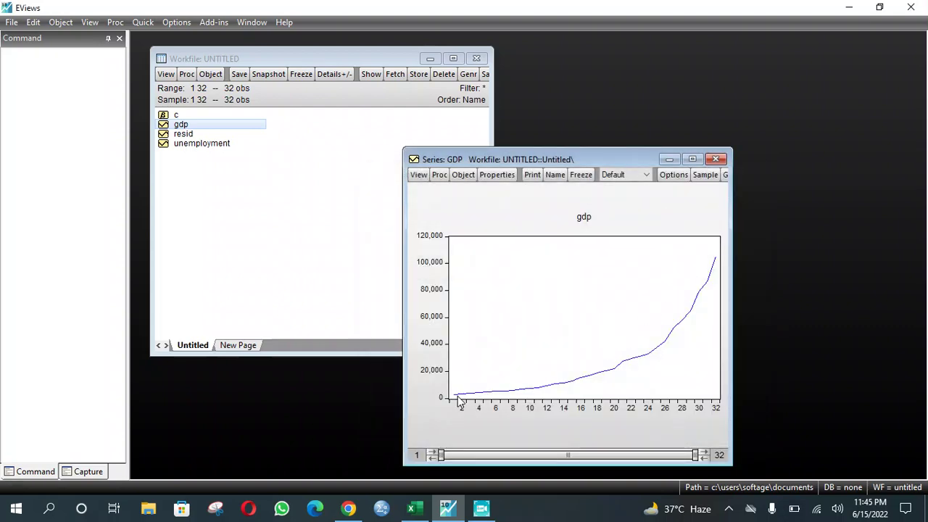
Run an Augmented Dickey-Fuller unit root test on gdp at level with trend and intercept, and close the series after reading the results
click(418, 174)
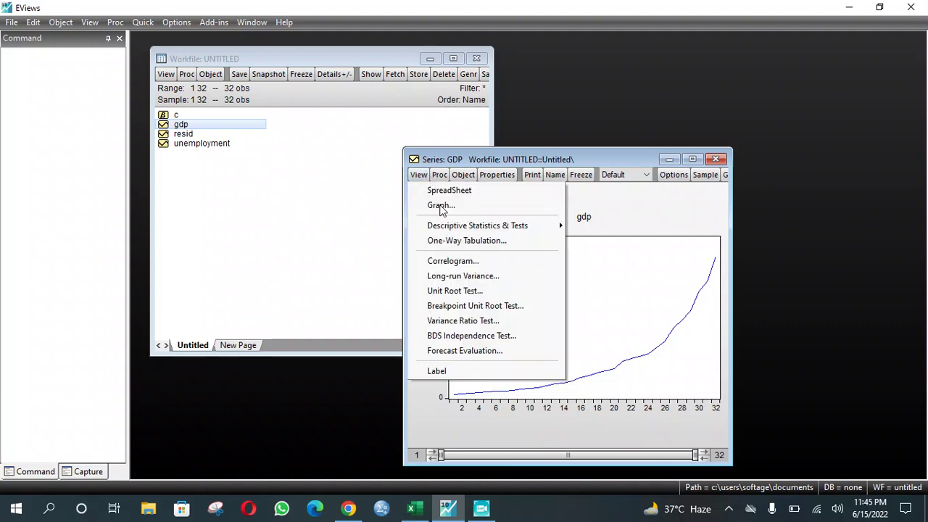
click(469, 293)
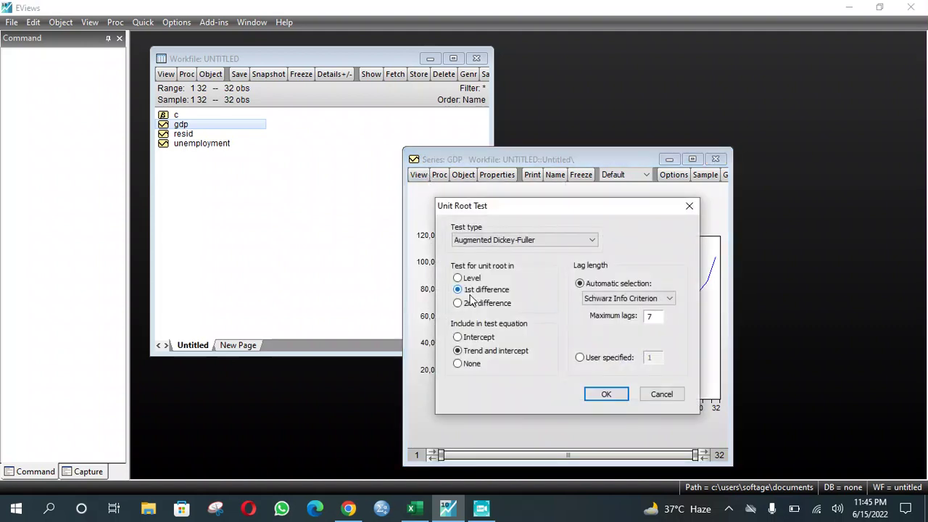
click(457, 278)
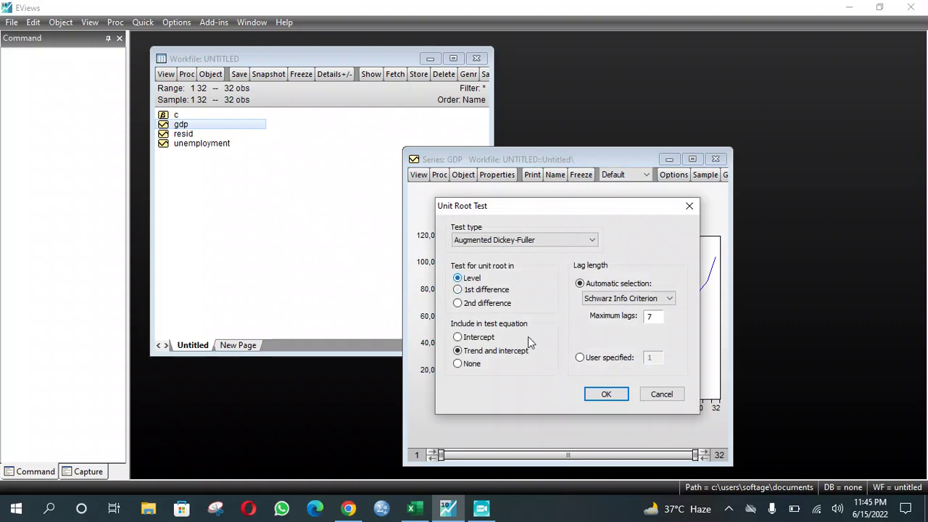
click(606, 393)
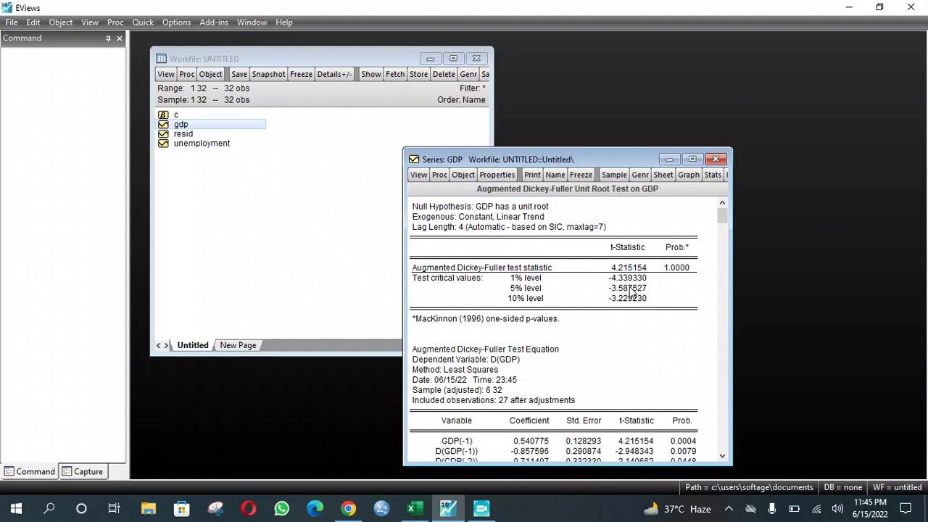
click(718, 164)
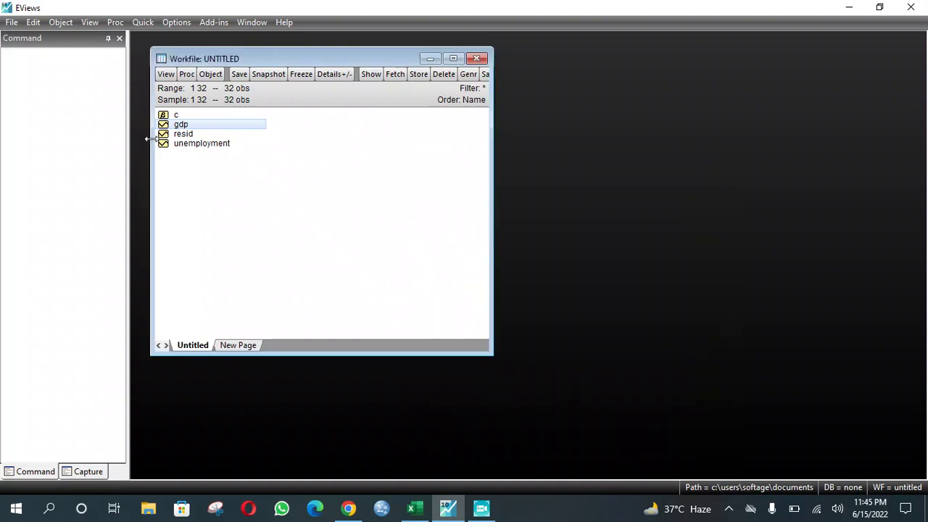
Plot the unemployment series as a basic Line & Symbol graph of its raw data
double_click(183, 145)
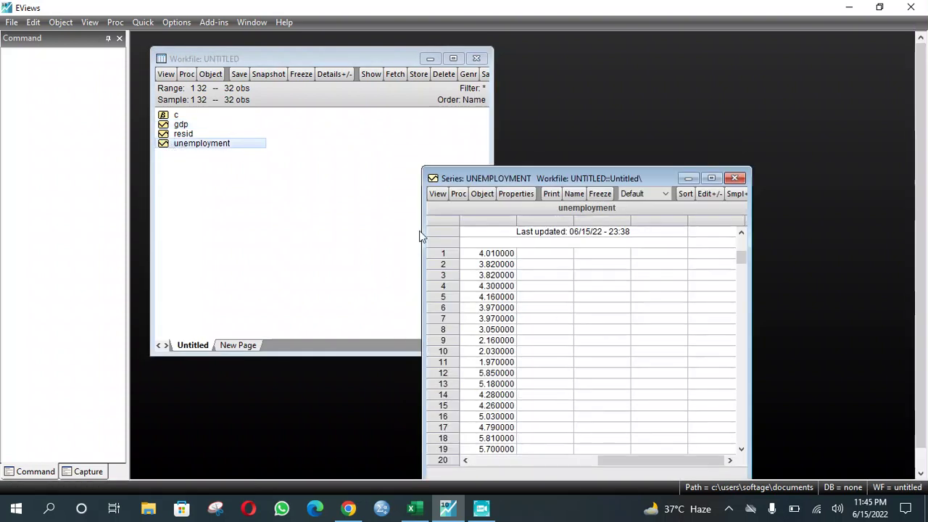
click(437, 194)
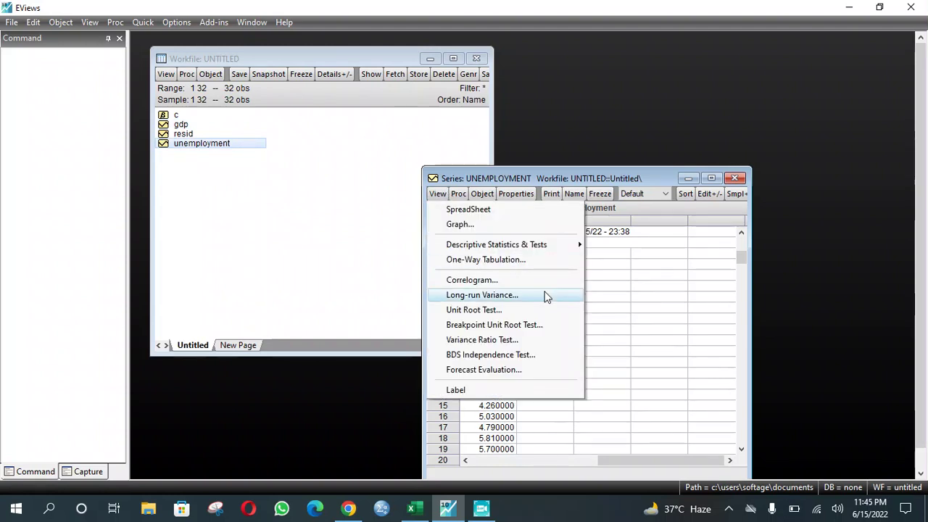
click(495, 224)
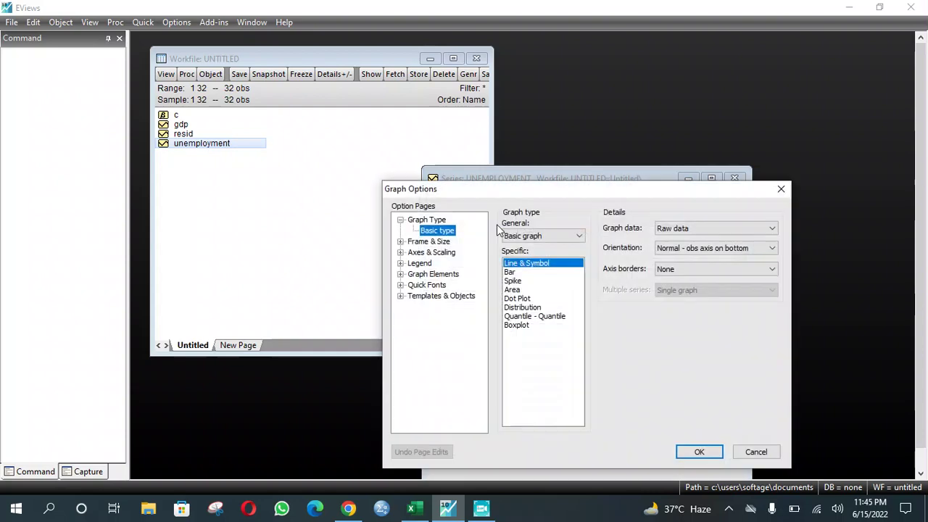
click(694, 453)
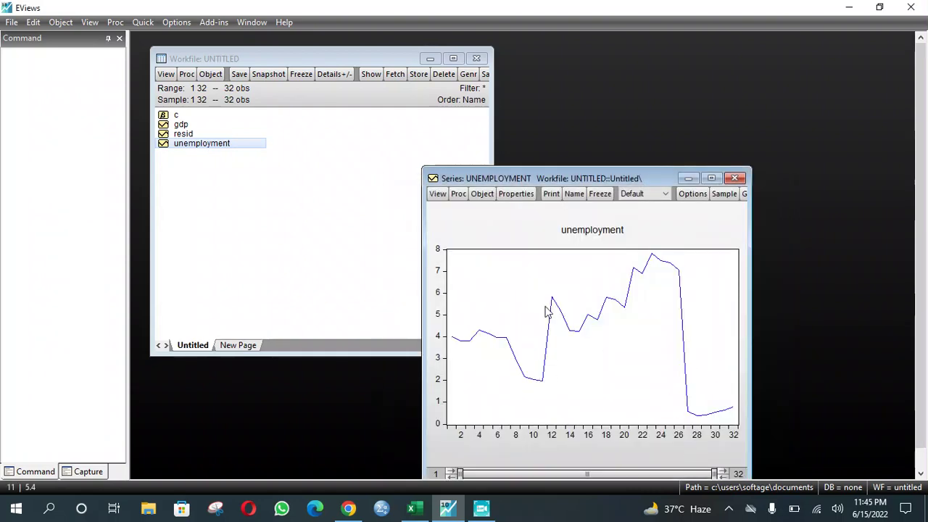
Run an Augmented Dickey-Fuller unit root test on unemployment at level with trend and intercept
click(436, 195)
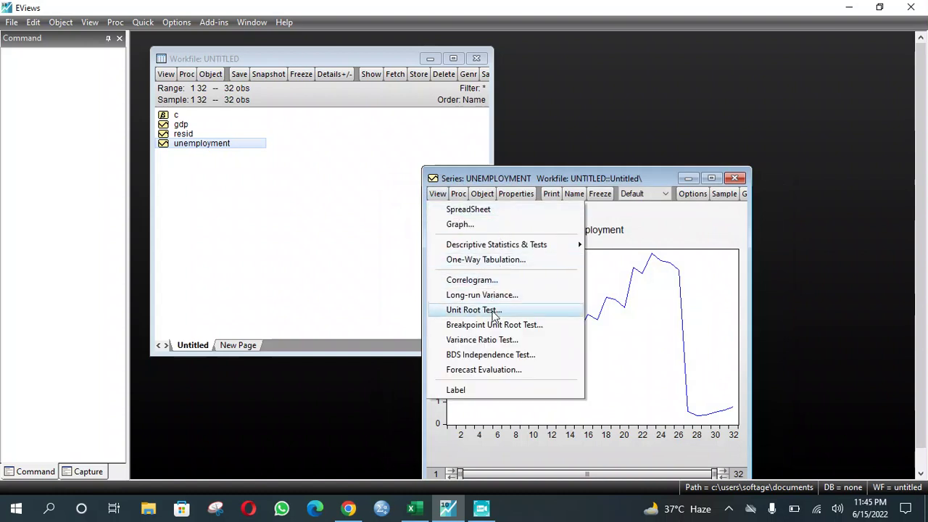
click(496, 312)
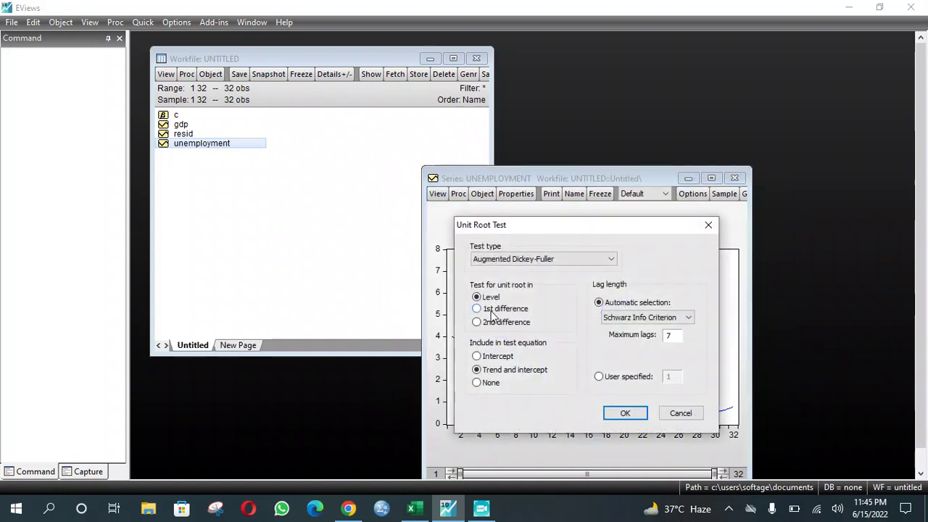
click(620, 414)
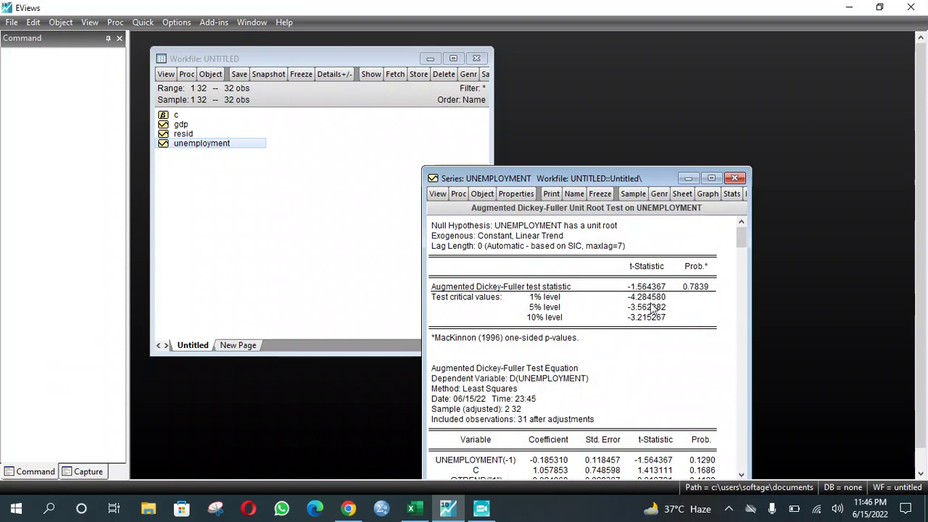
Run the Augmented Dickey-Fuller test on unemployment in 1st difference with trend and intercept, and close the series after reading the results
click(437, 195)
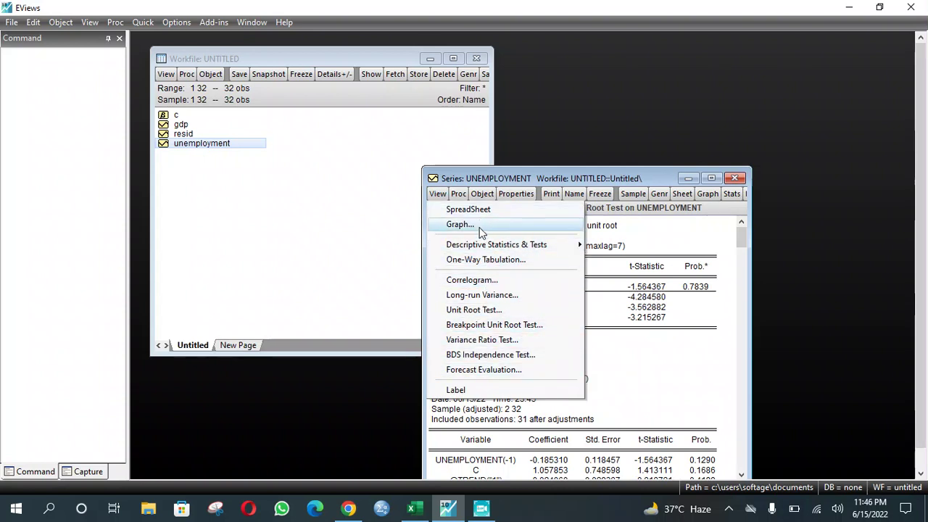
click(465, 310)
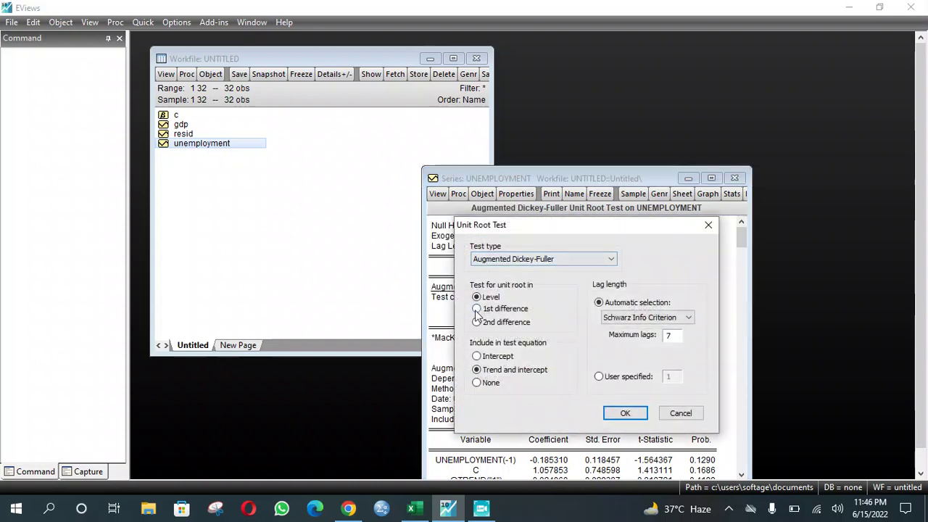
click(476, 308)
click(638, 414)
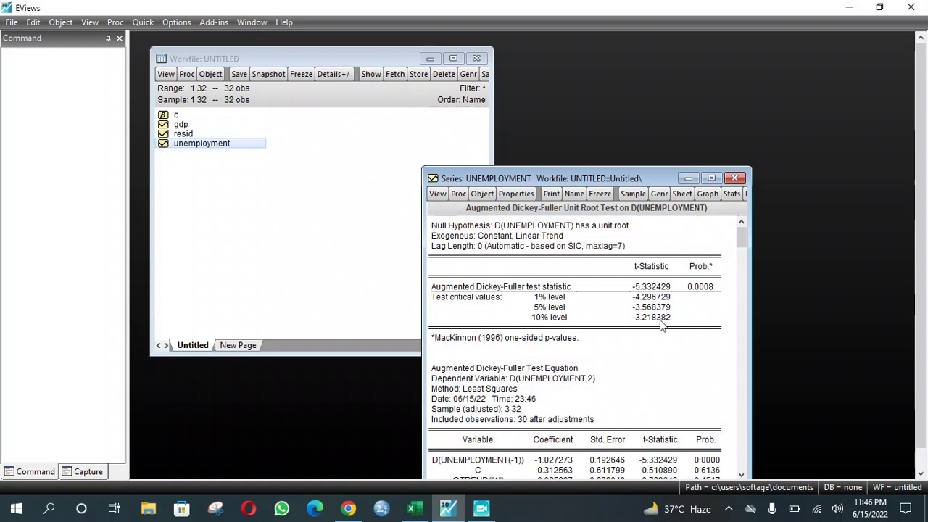
click(734, 178)
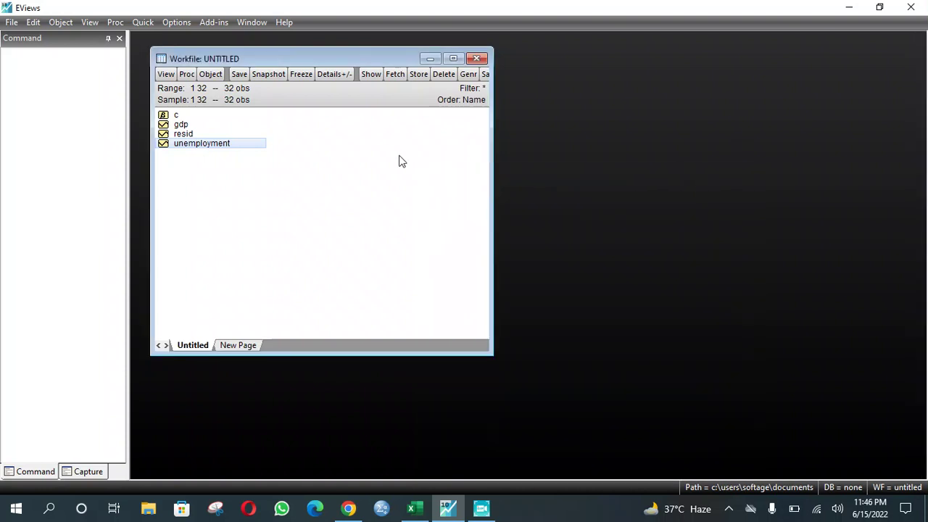
Generate a first-differenced series with the equation dunemployment = d(unemployment) for sample 1 32
click(144, 23)
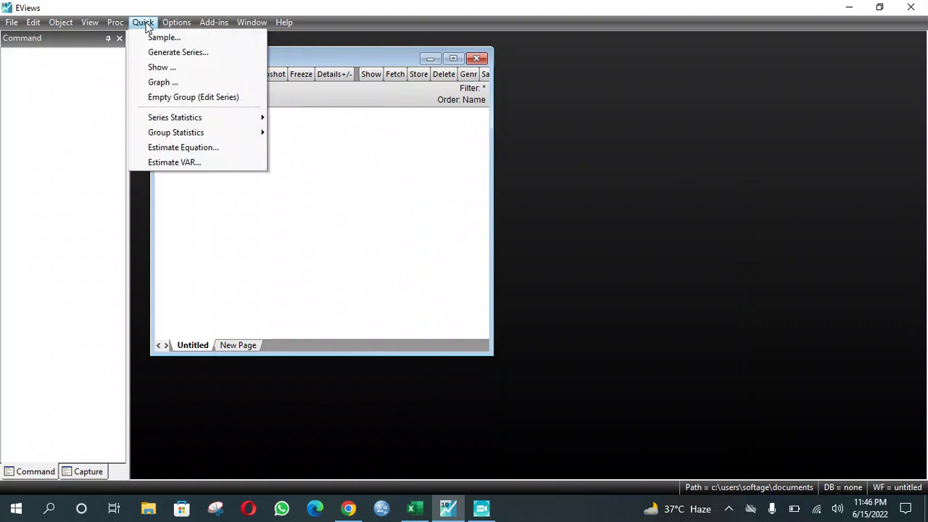
click(193, 52)
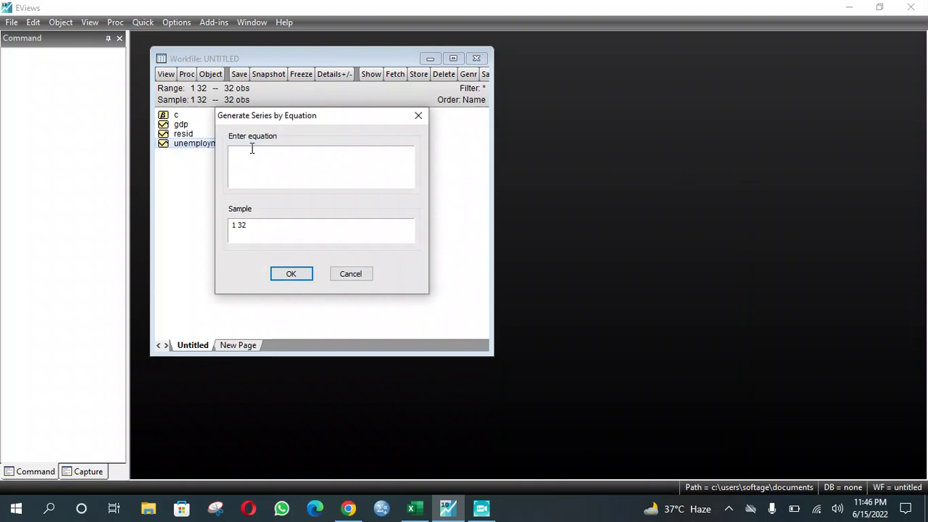
text(dum)
key(BackSpace)
text(n)
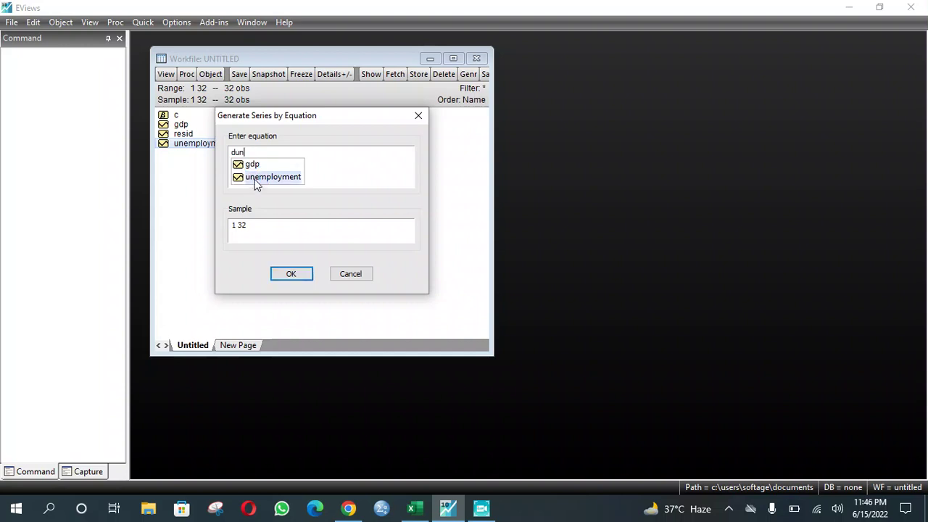
click(261, 177)
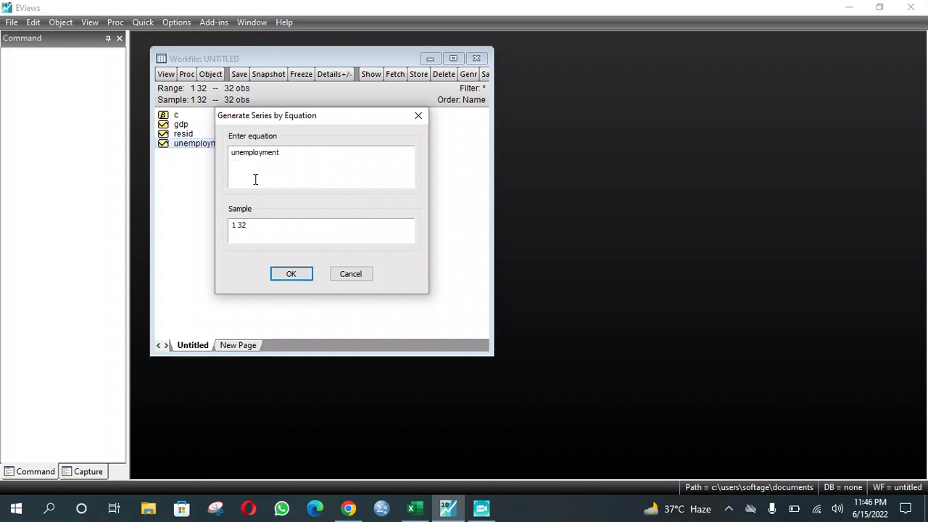
click(233, 149)
text(d)
text( = d)
text())
text(()
key(Left)
key(BackSpace)
text(un)
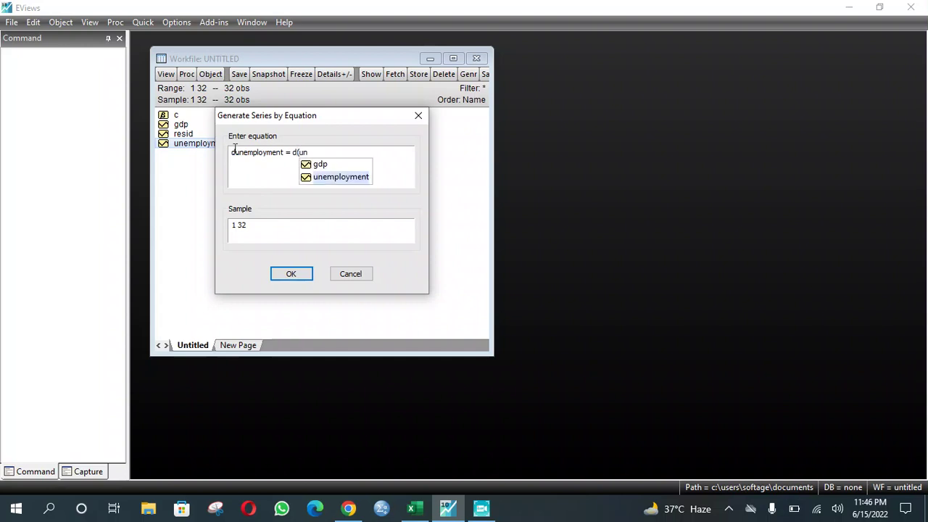
click(322, 179)
text())
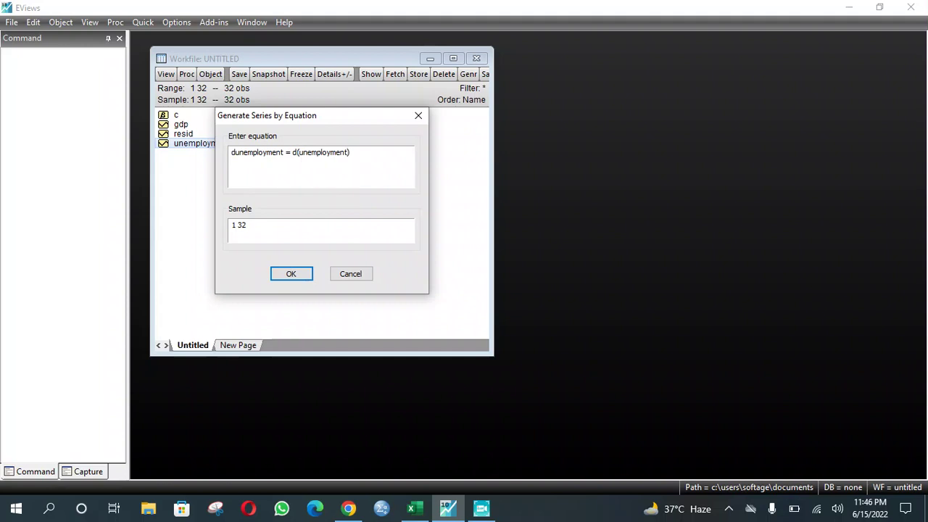
key(Return)
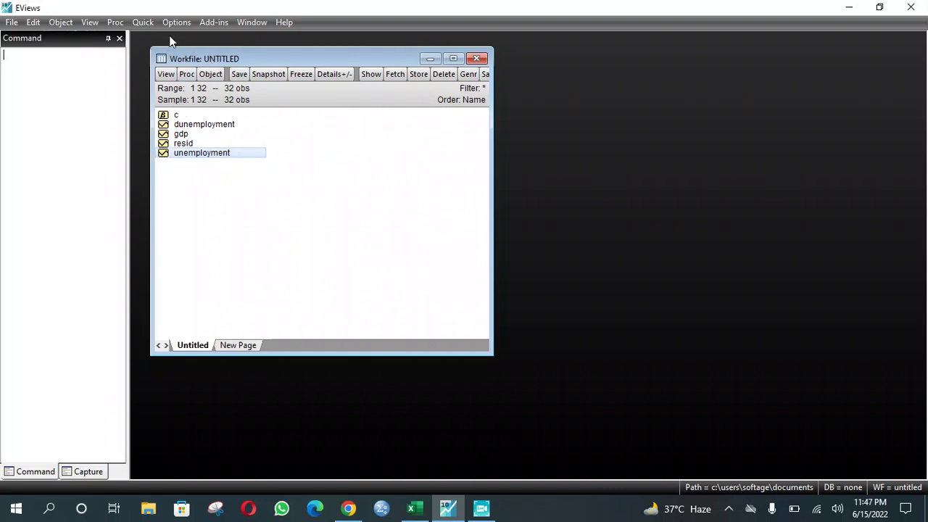
Estimate a least squares equation specified as gdp c dunemployment over sample 1 32
click(143, 22)
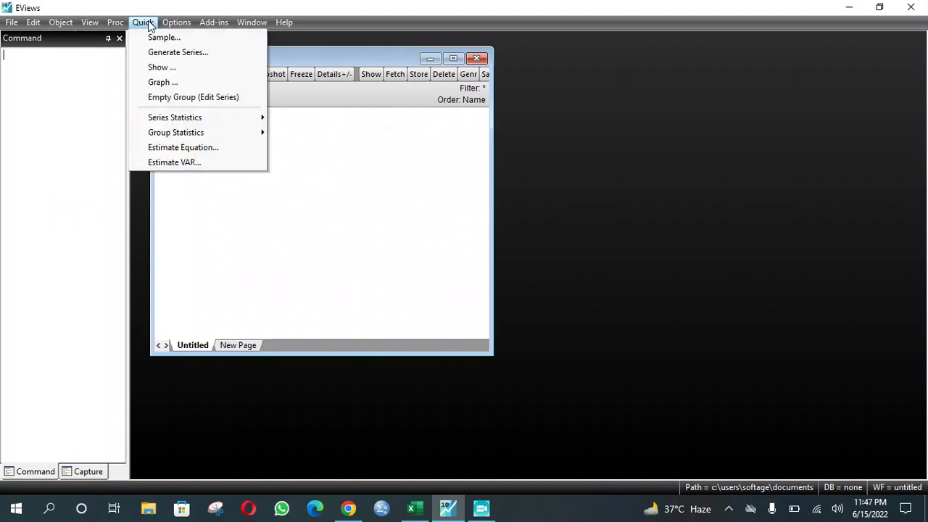
click(203, 150)
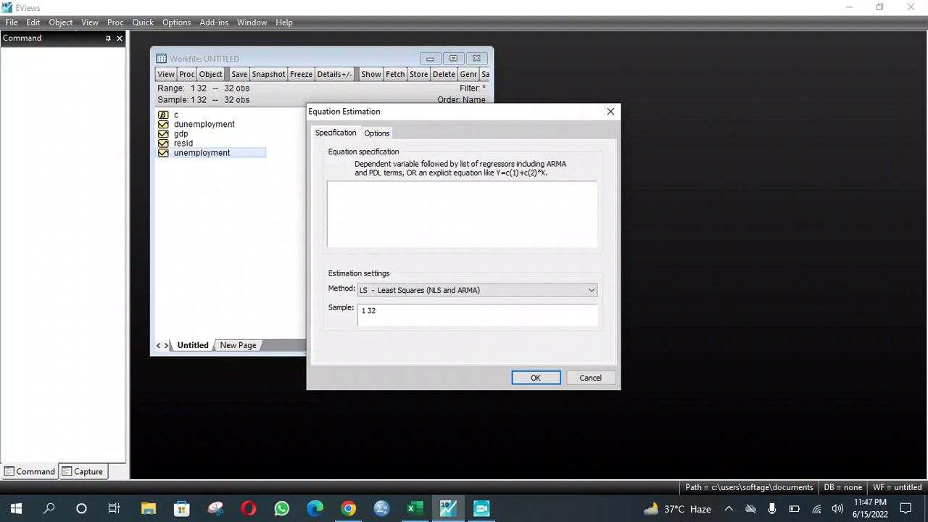
text(gdp)
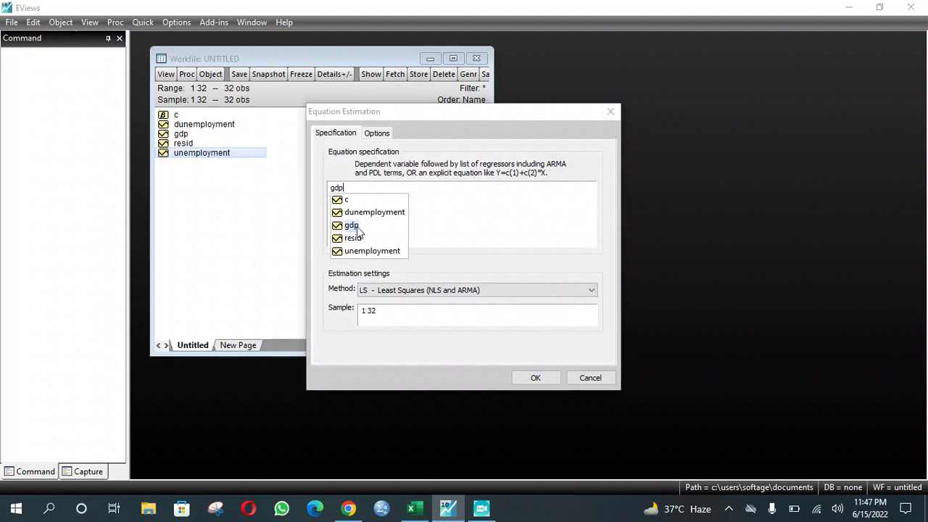
click(351, 226)
text(c)
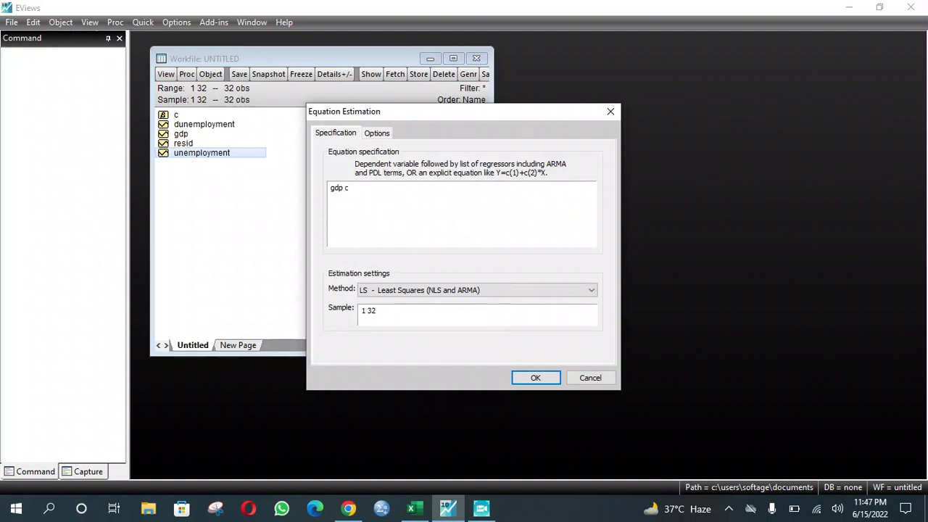
text( dun)
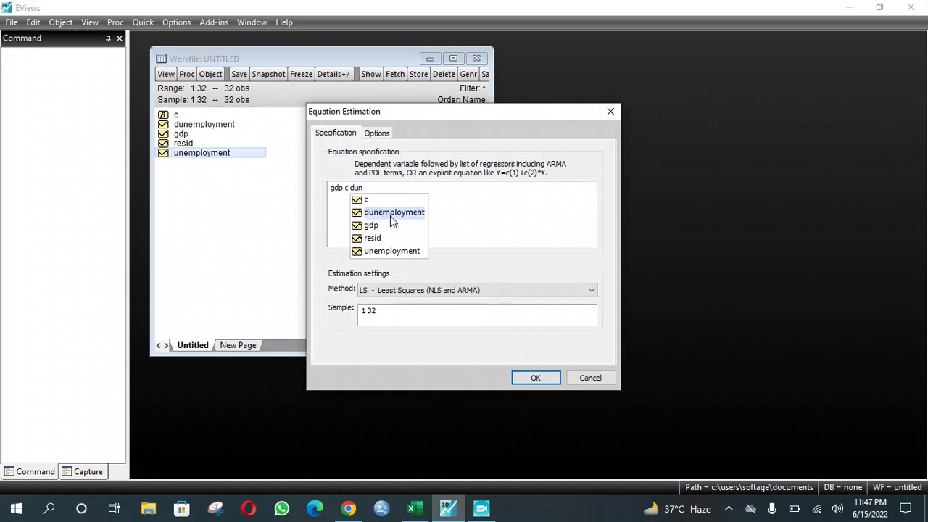
click(392, 212)
key(Return)
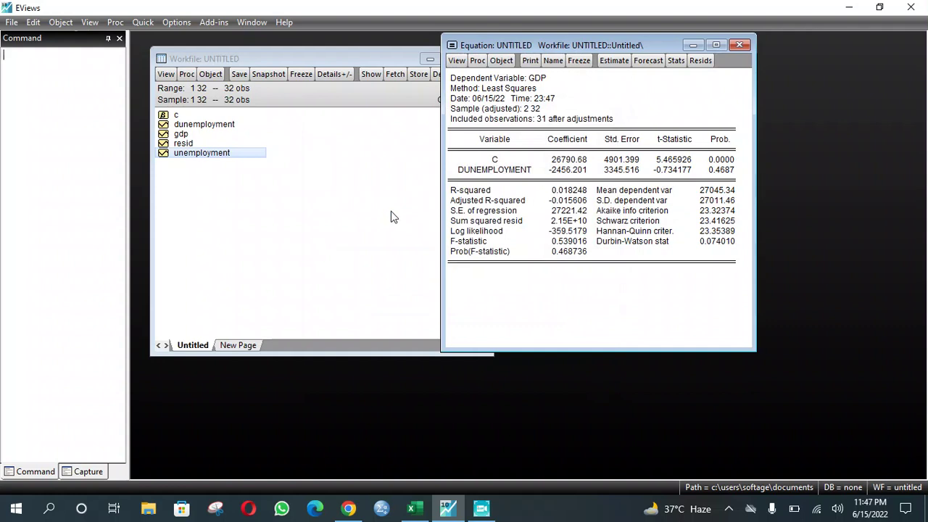
click(477, 61)
click(464, 62)
click(464, 62)
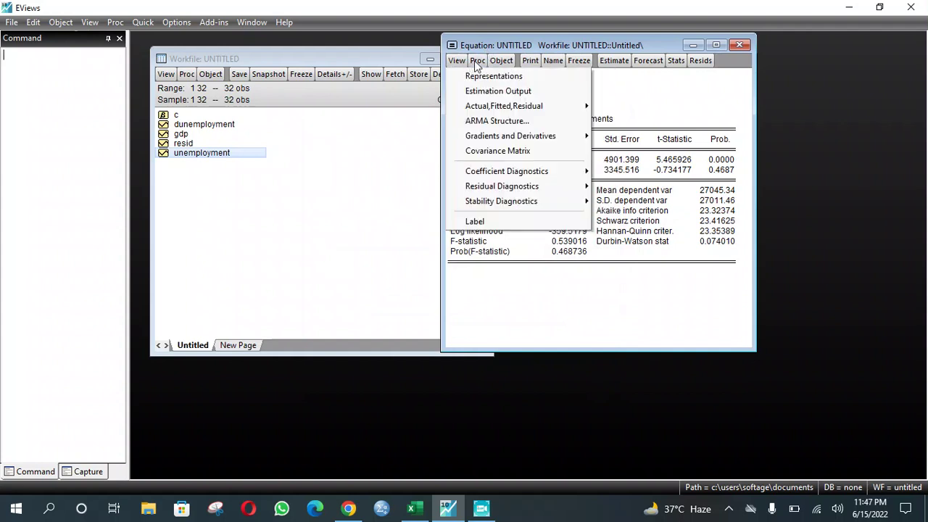
click(480, 63)
click(480, 63)
click(457, 61)
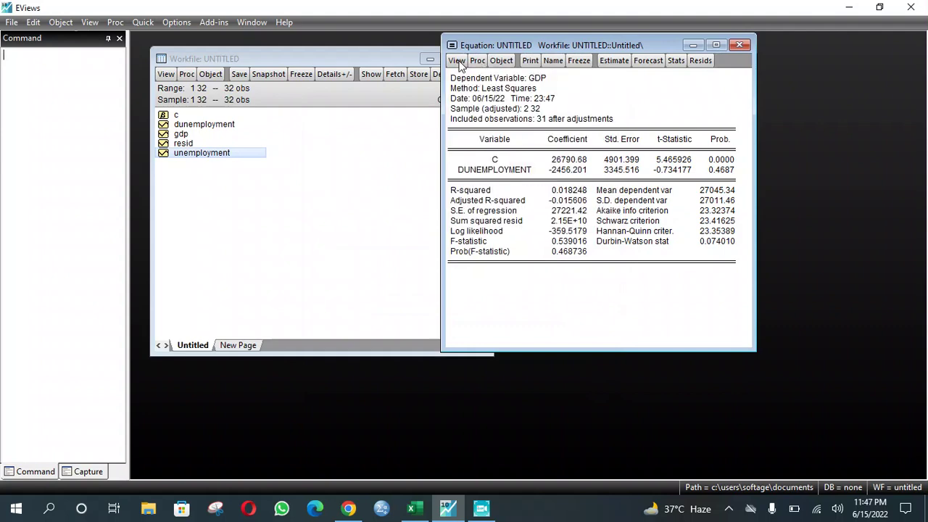
click(457, 61)
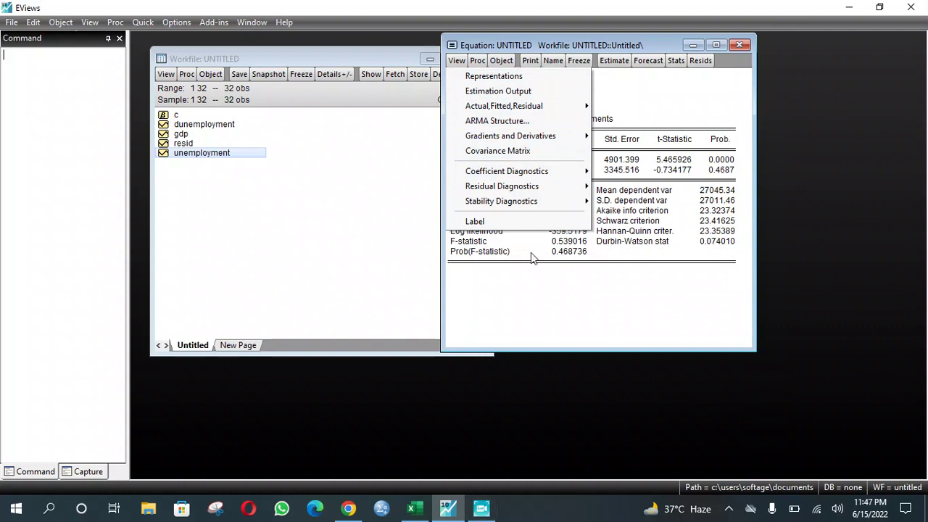
Make an ordinary residual series named resid01 from the estimated gdp equation
click(479, 62)
click(479, 62)
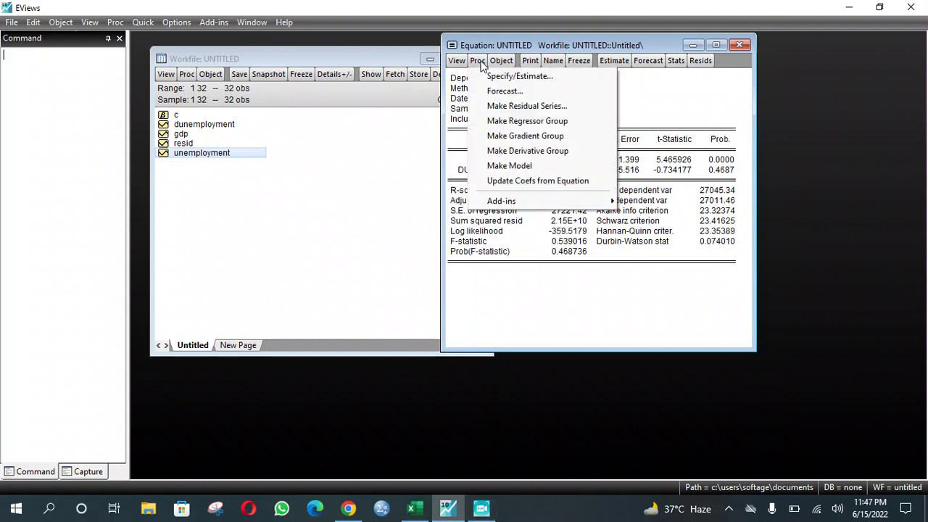
click(521, 109)
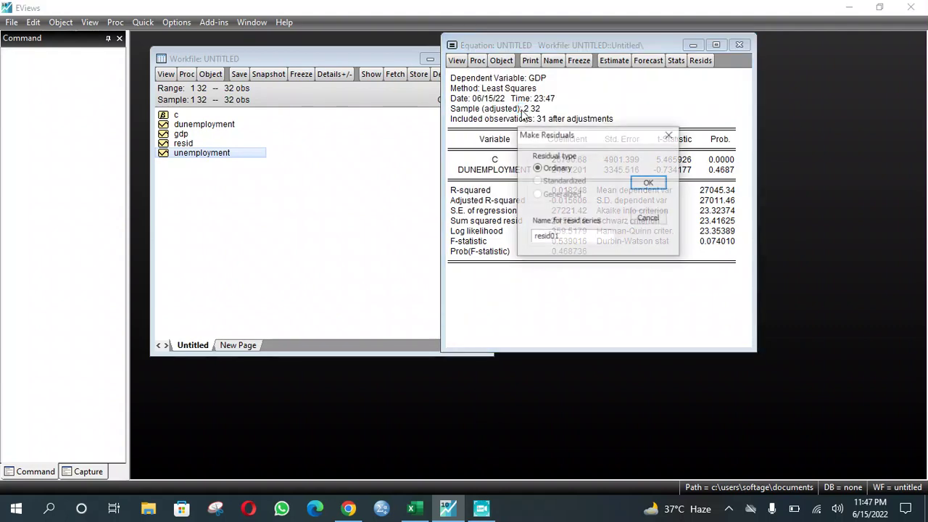
click(649, 185)
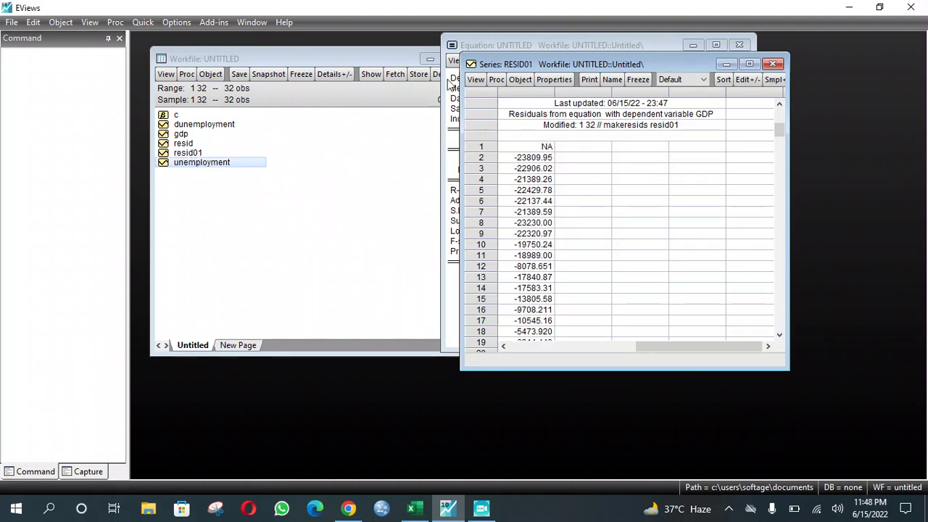
Display the resid01 series as a line graph
click(475, 79)
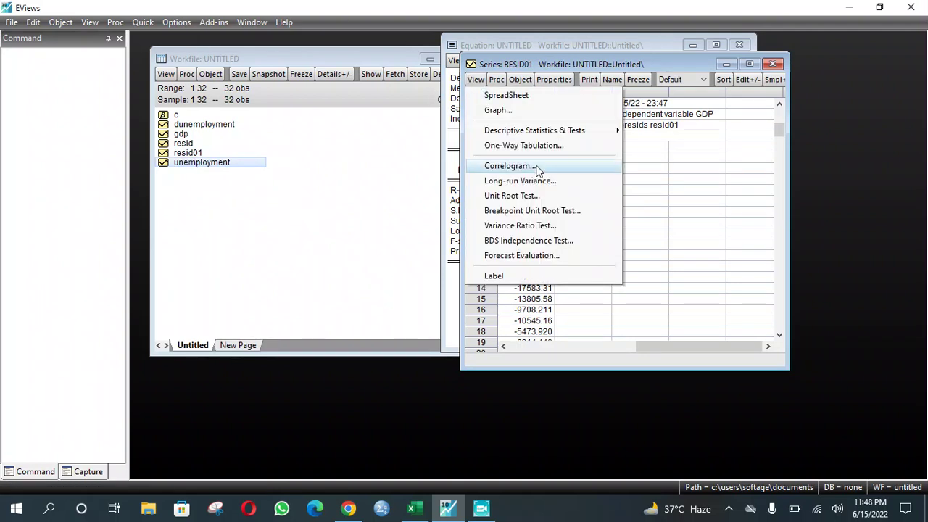
click(523, 111)
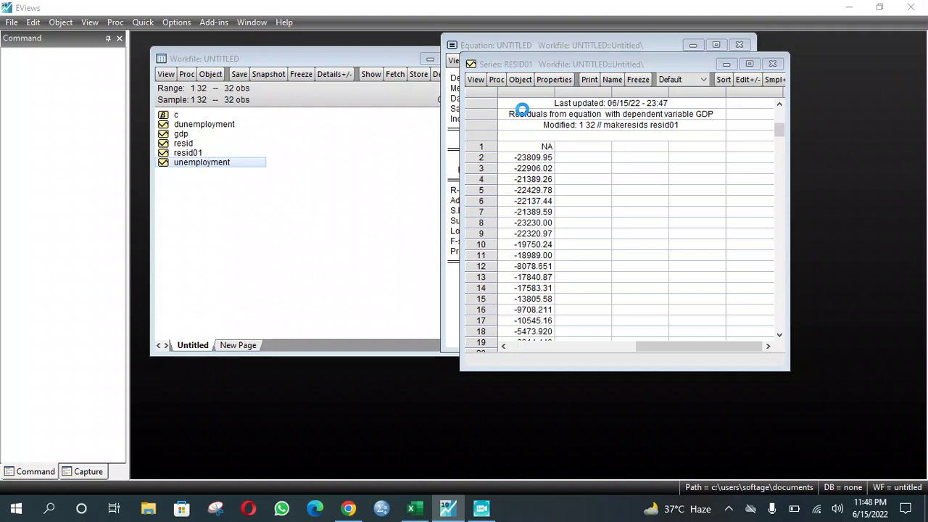
click(736, 337)
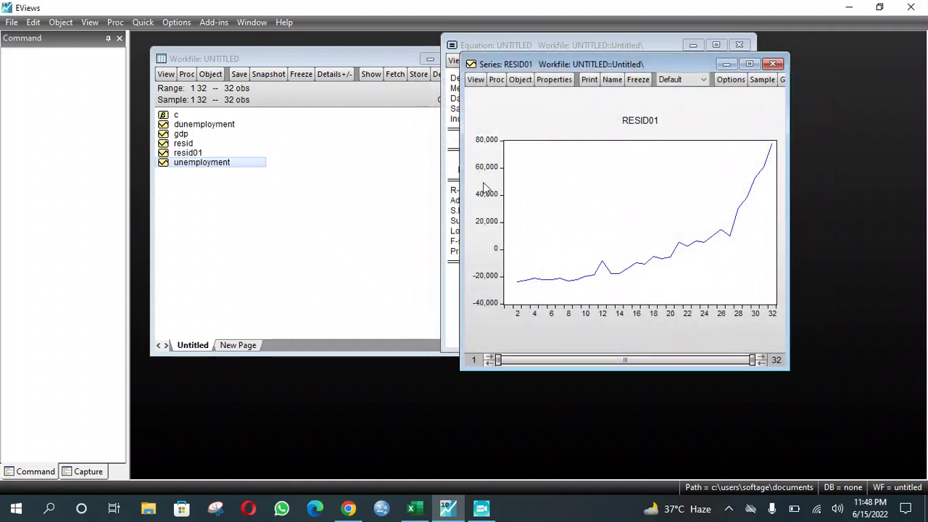
Run an Augmented Dickey-Fuller unit root test on resid01 at level with trend and intercept
click(476, 79)
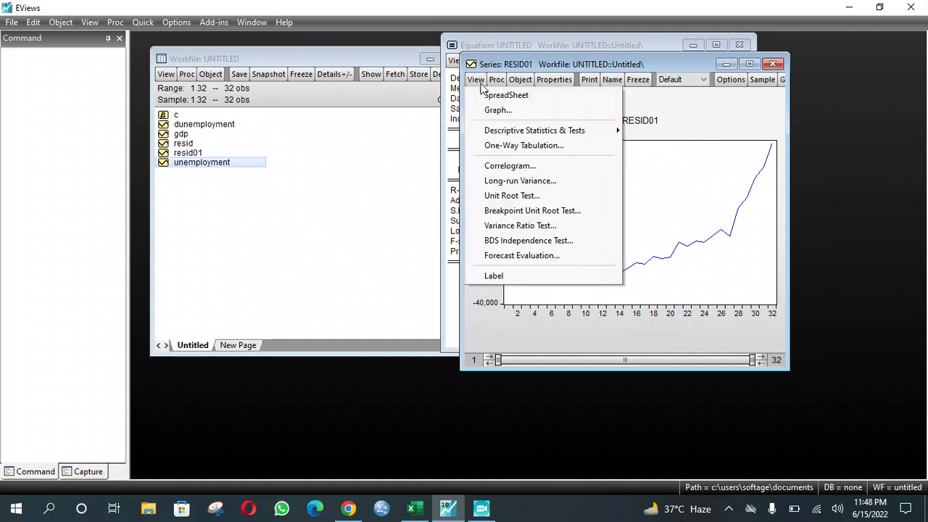
click(534, 195)
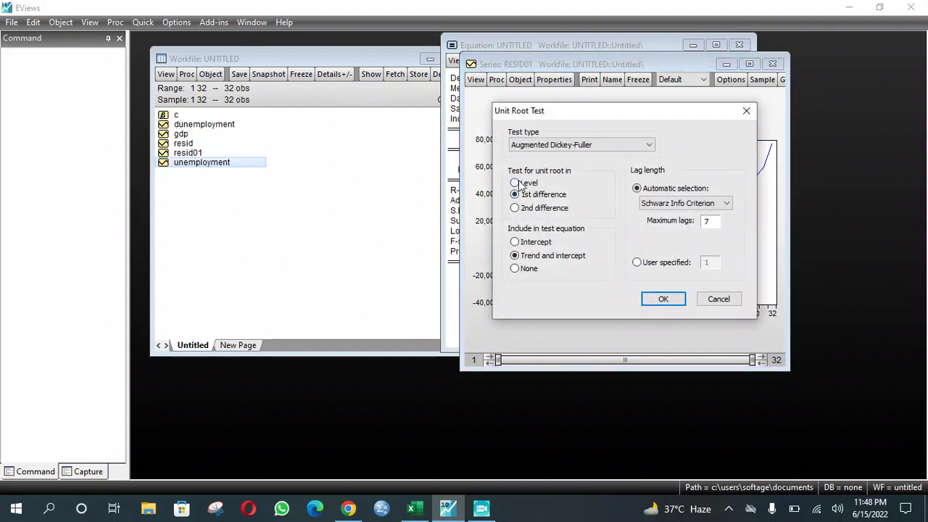
click(516, 183)
click(661, 300)
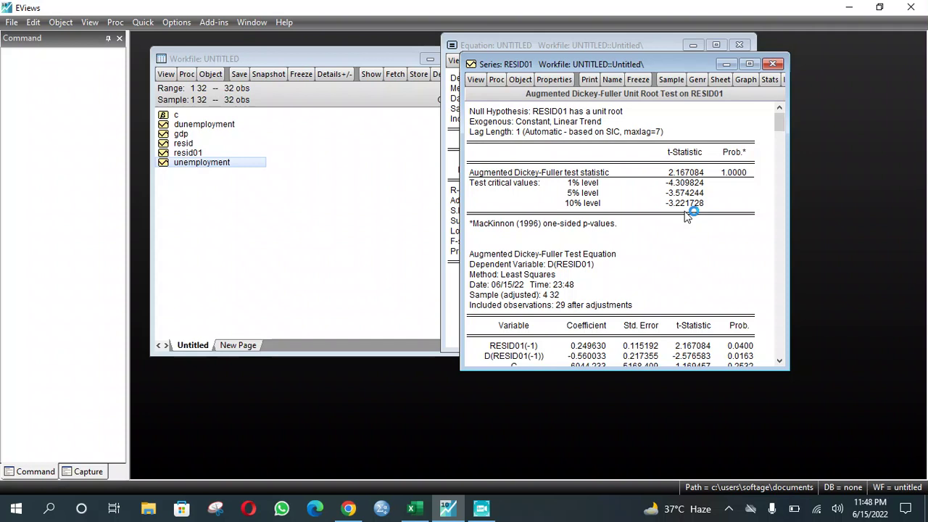
Close the resid01 series and delete the untitled gdp equation
click(772, 64)
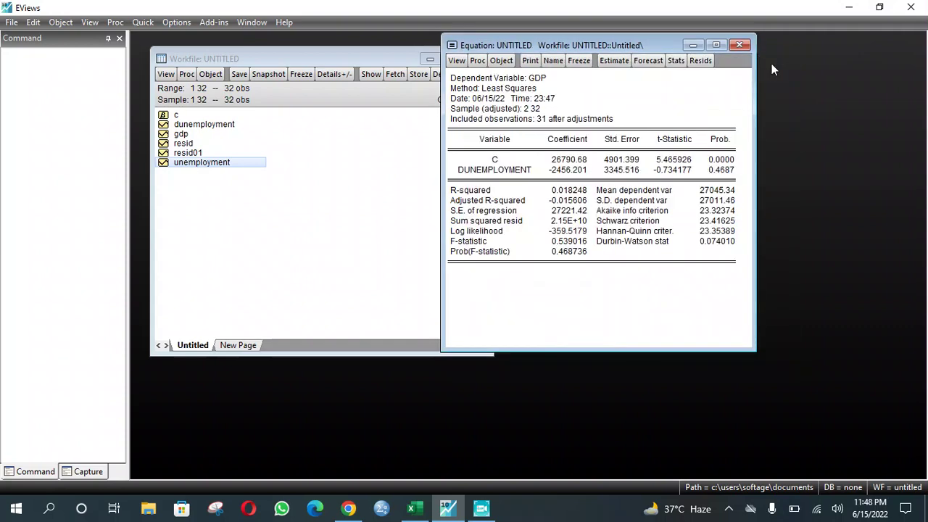
click(740, 45)
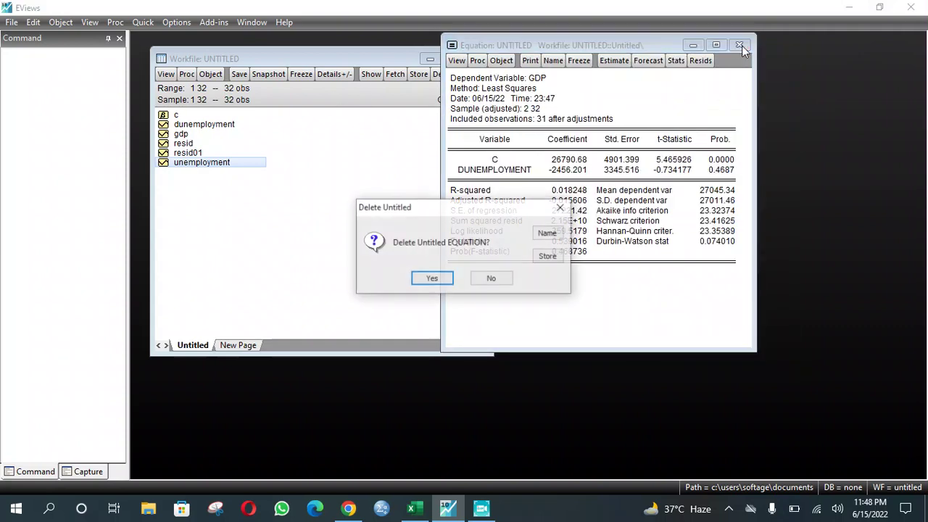
click(438, 283)
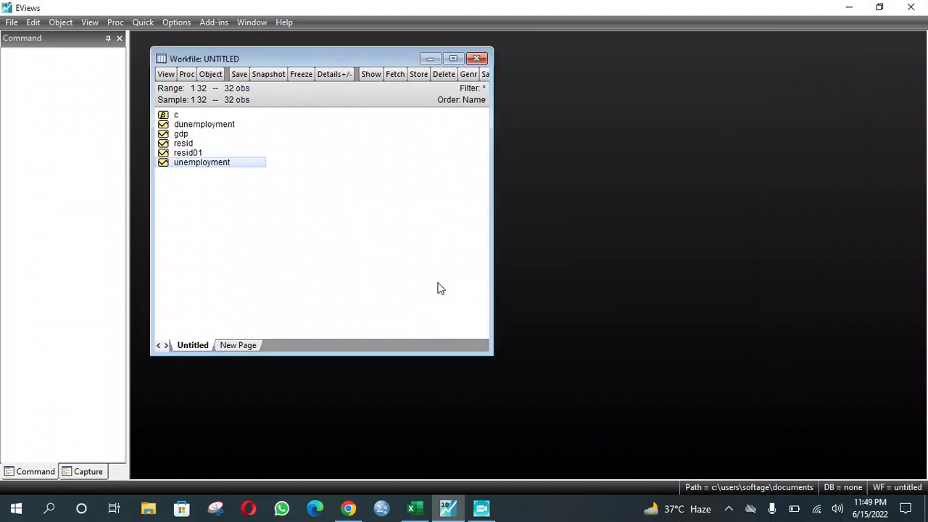
Estimate a least squares equation specified as gdp c dunemployment resid01 over sample 1 32
click(144, 23)
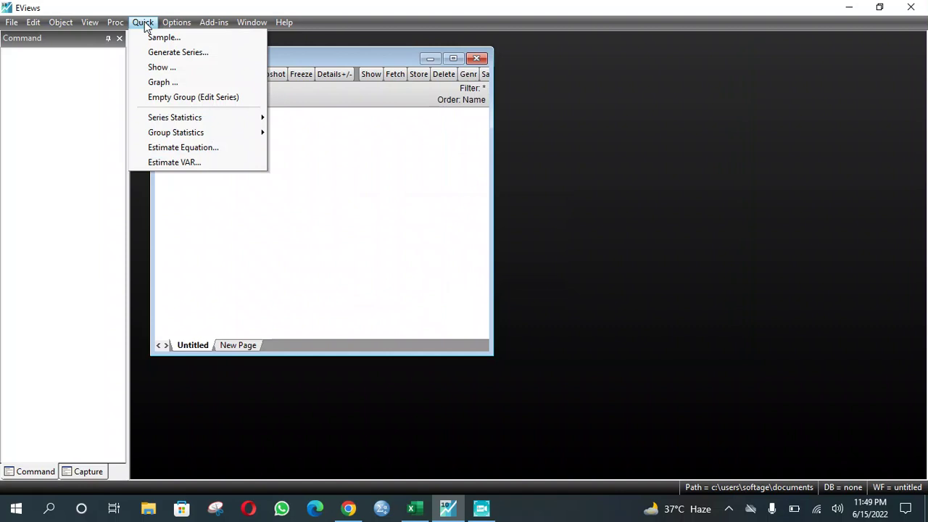
click(181, 147)
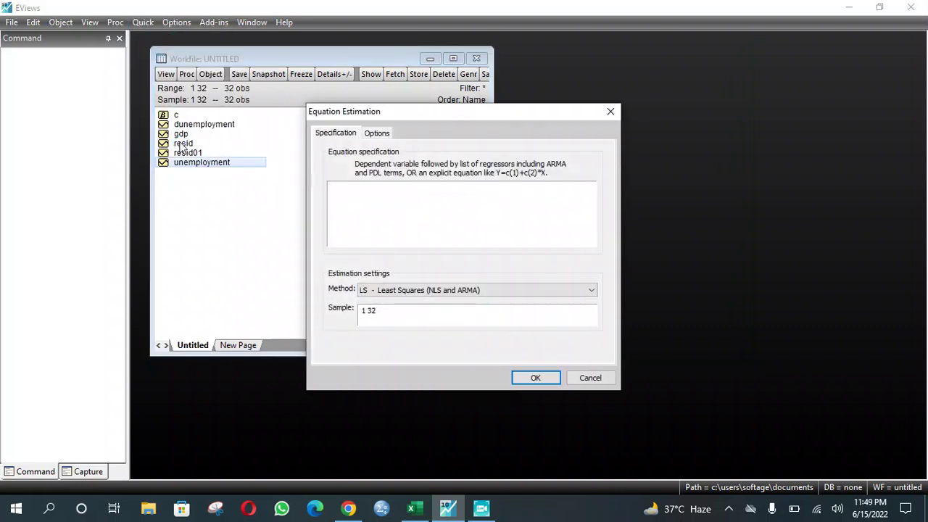
text(d)
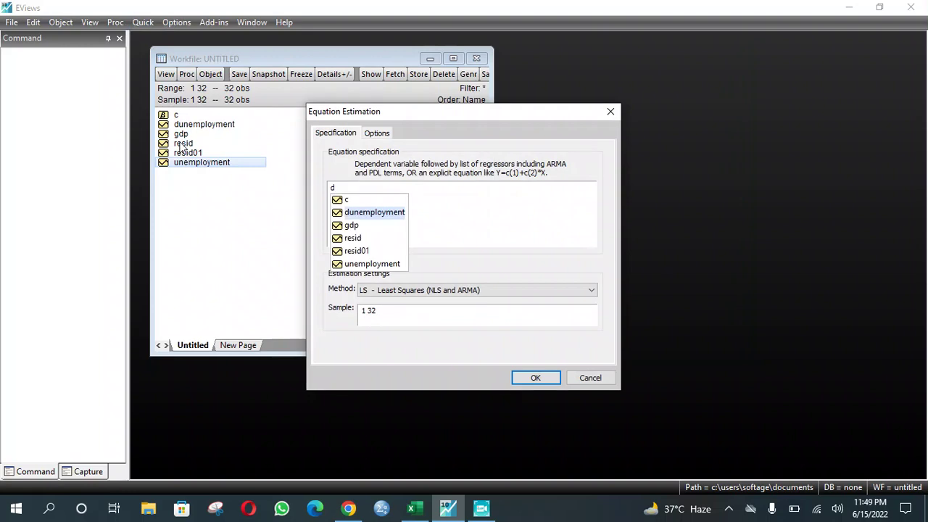
key(Down)
key(Return)
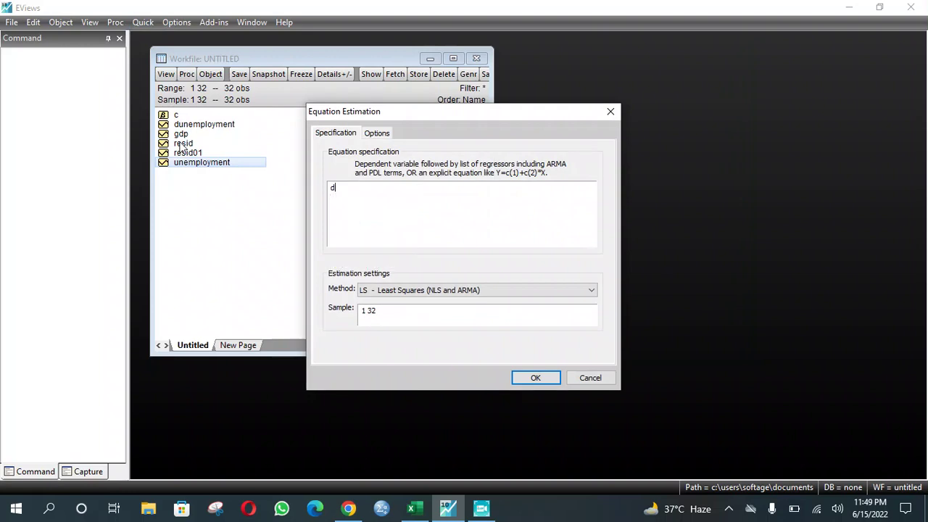
text(c d)
key(Return)
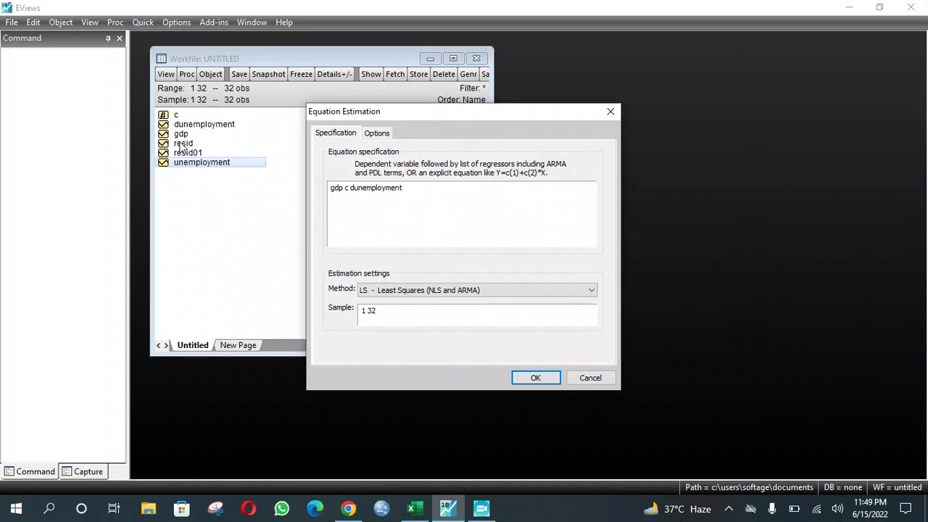
text(re)
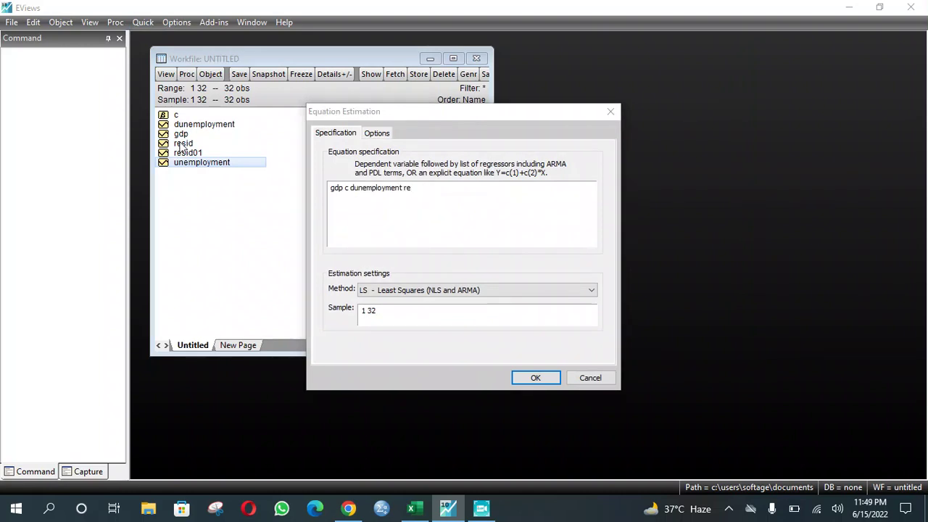
key(Down)
key(Return)
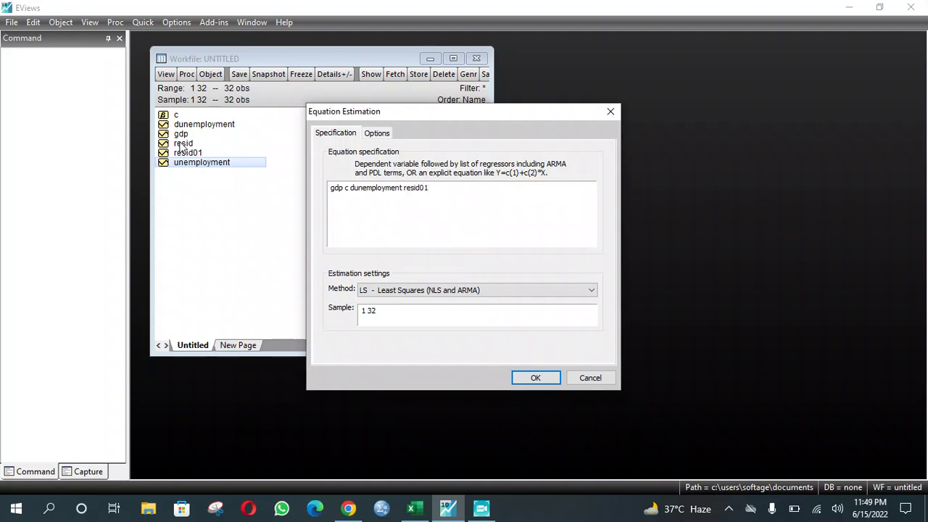
click(530, 381)
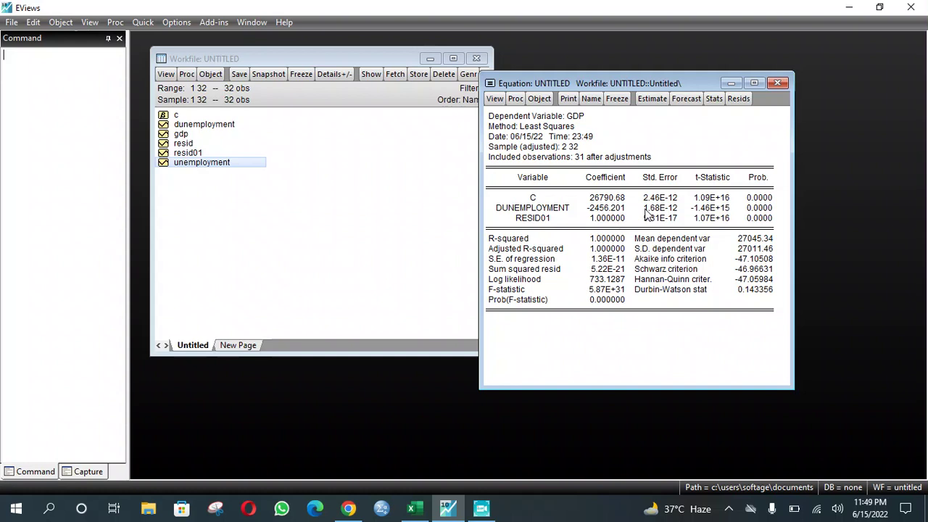
click(482, 509)
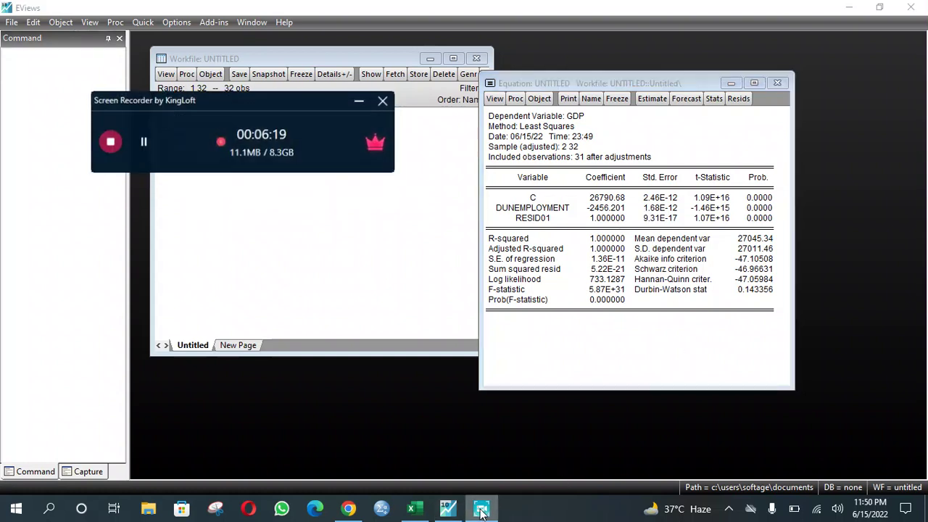